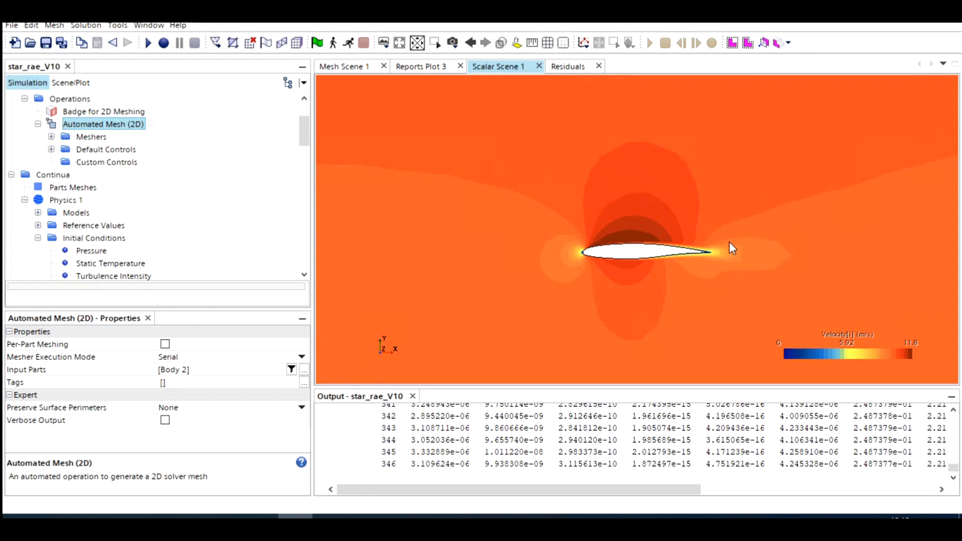
Step: Compare the mesh density with the velocity contours in the wake region behind the aerofoil
left_click(339, 67)
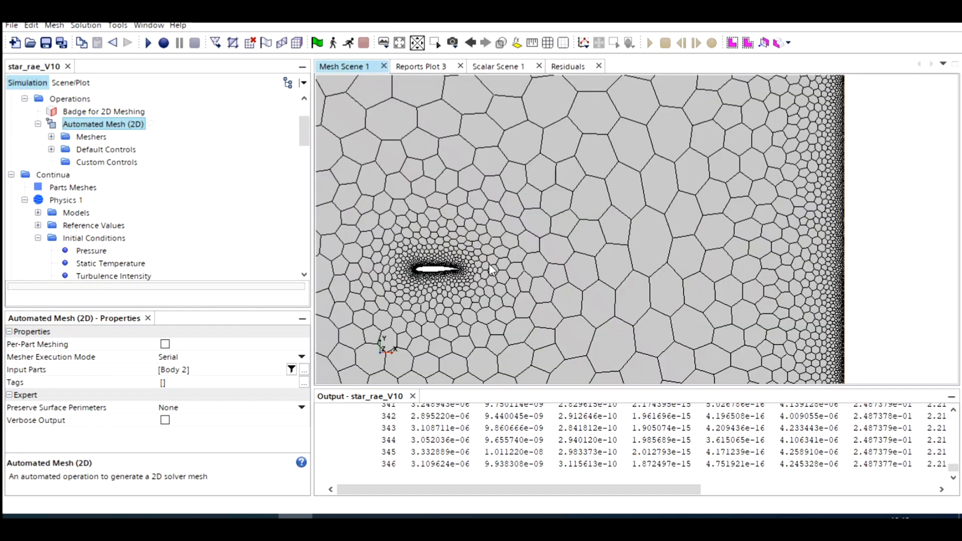
scroll(469, 267, "up", 2)
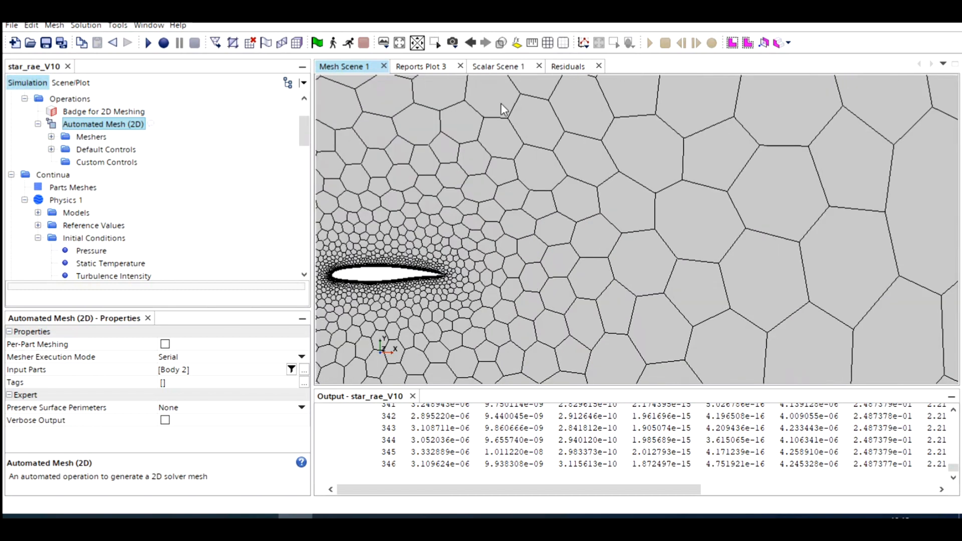
left_click(521, 66)
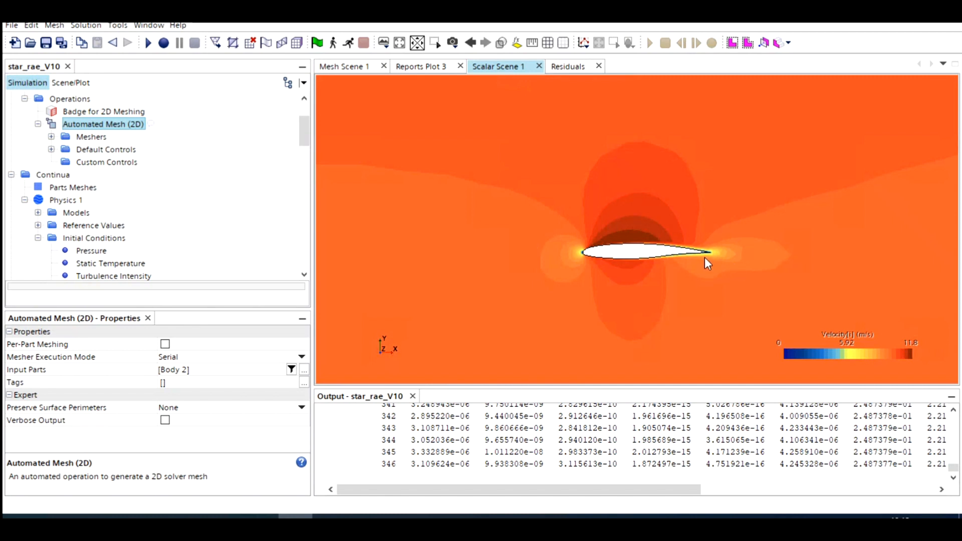
scroll(617, 255, "down", 4)
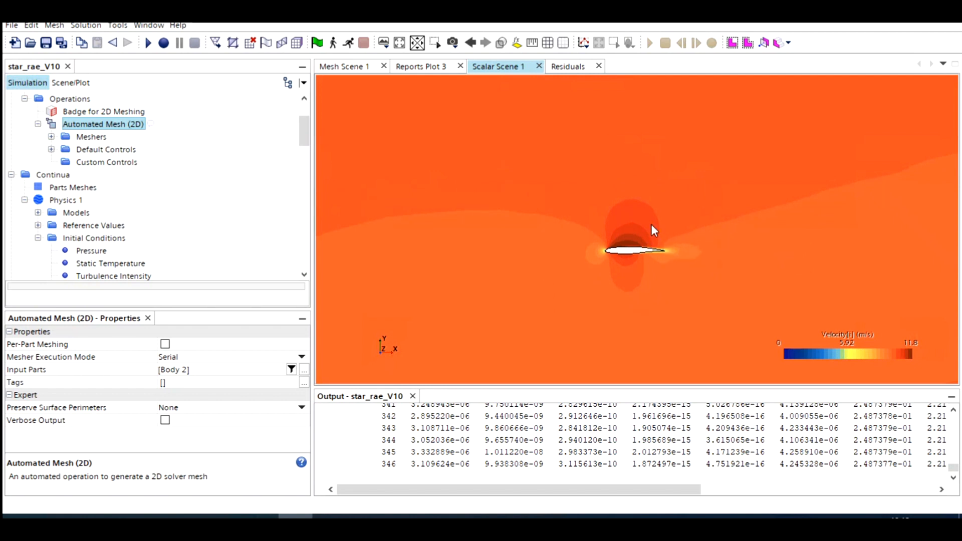
Step: Add a new surface control to the custom controls of the Automated Mesh (2D) operation
scroll(150, 168, "up", 2)
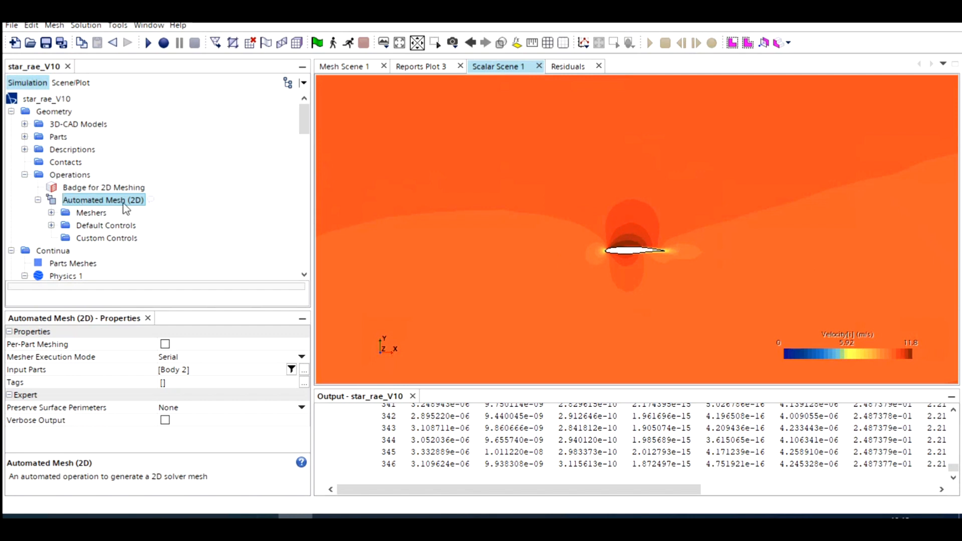
right_click(85, 238)
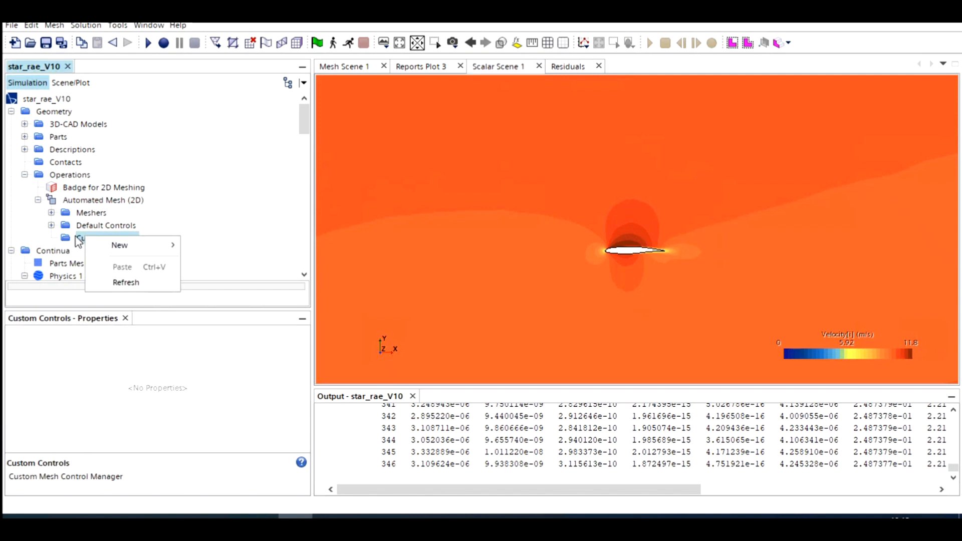
mouse_move(125, 245)
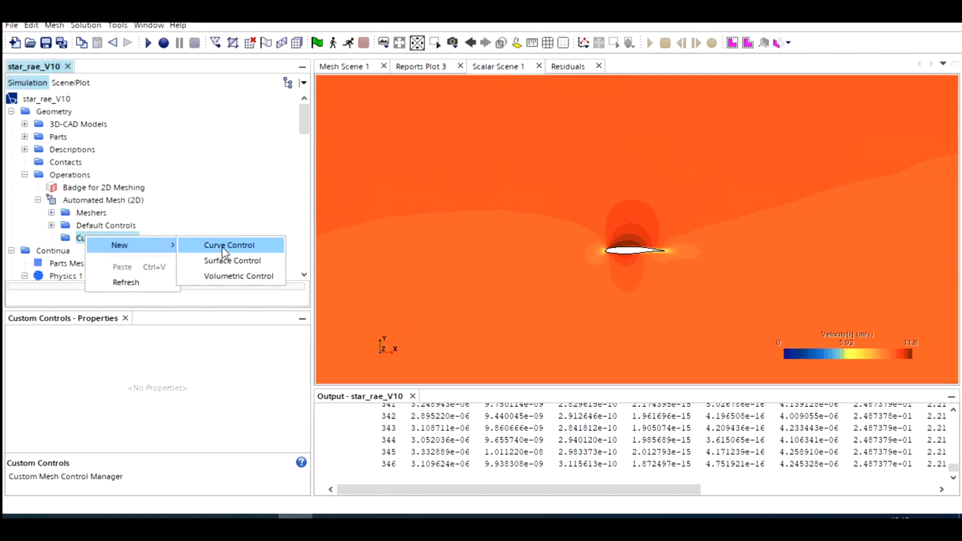
left_click(225, 264)
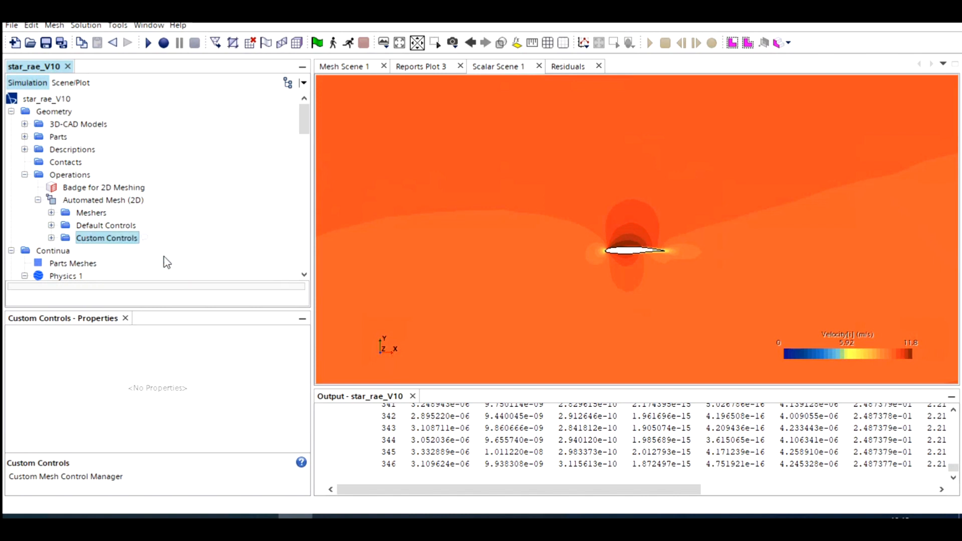
Step: Assign the aerofoil surface of Body 2 as the part surface of the new surface control
left_click(51, 239)
scroll(80, 248, "down", 2)
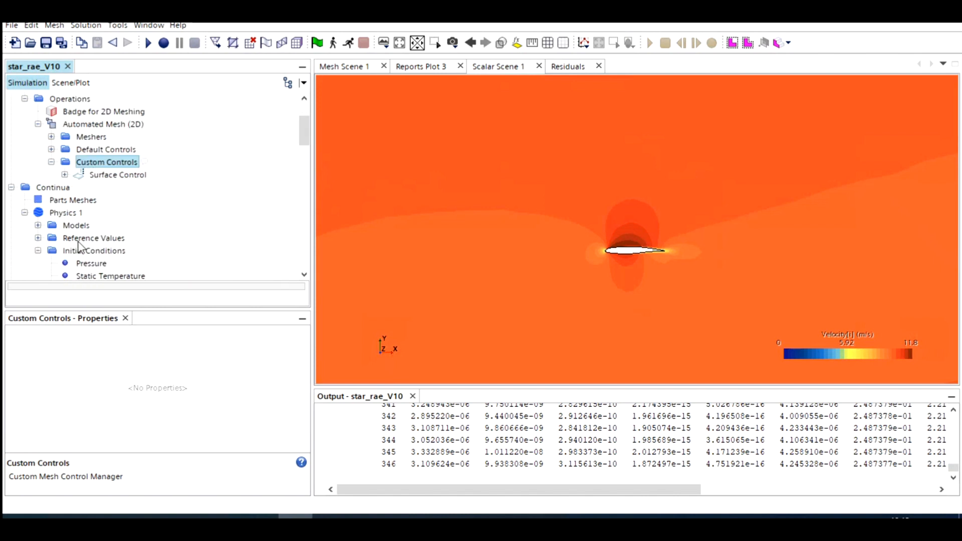
left_click(64, 175)
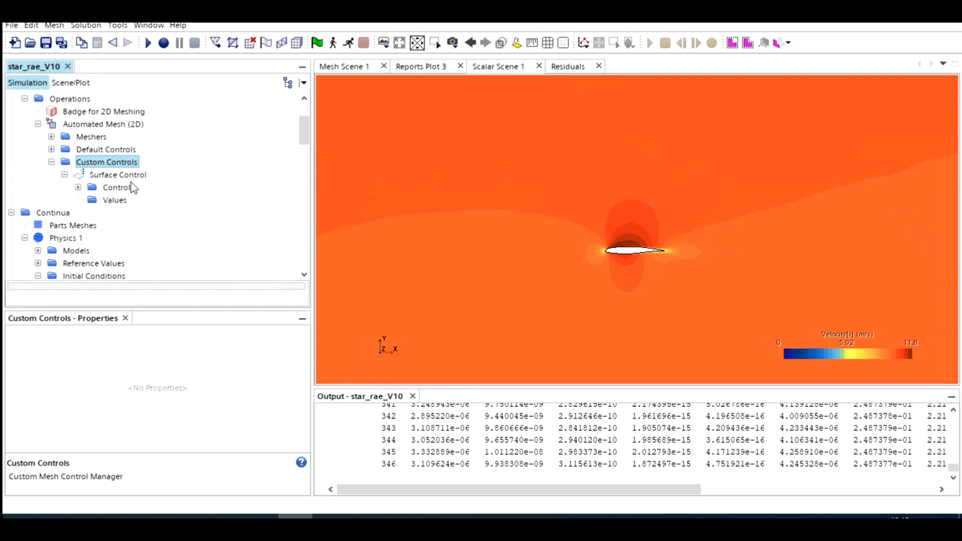
left_click(109, 176)
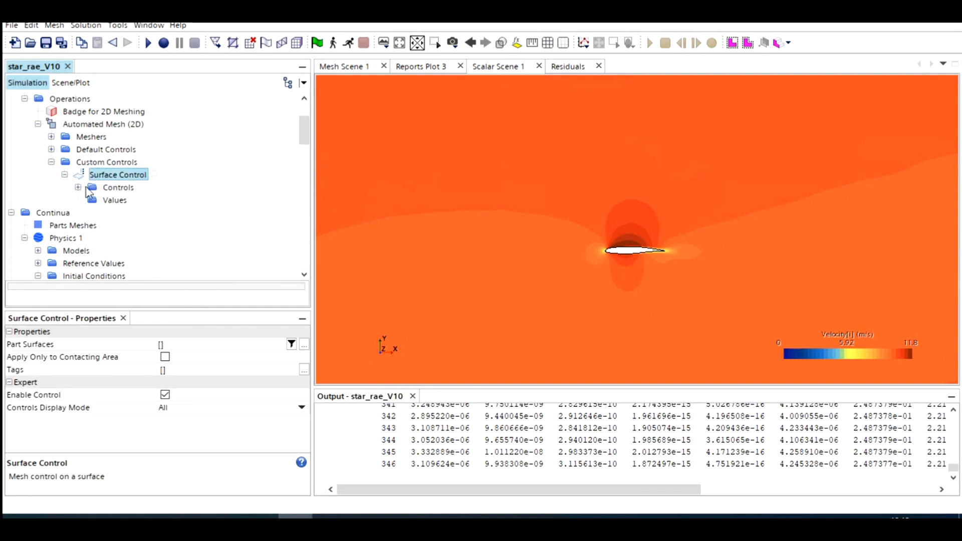
left_click(78, 188)
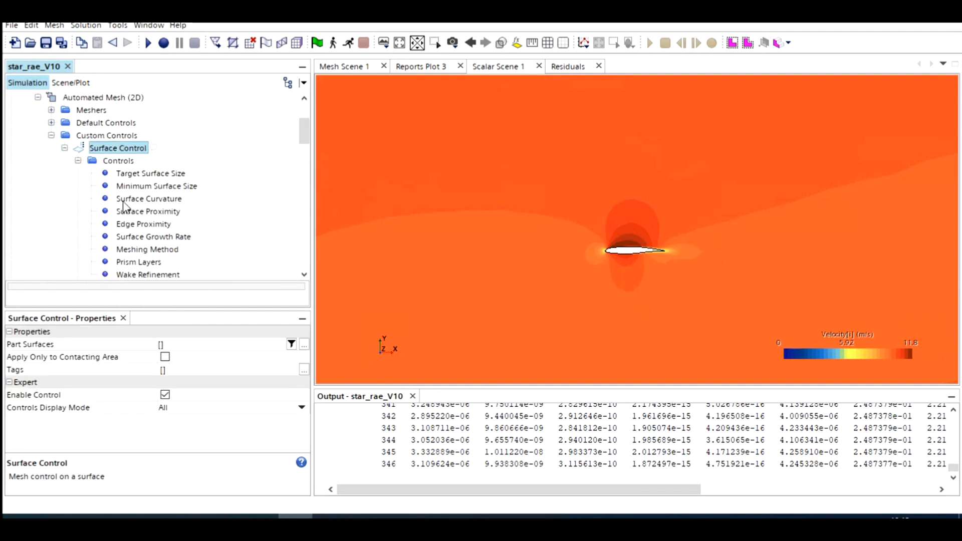
scroll(125, 205, "down", 4)
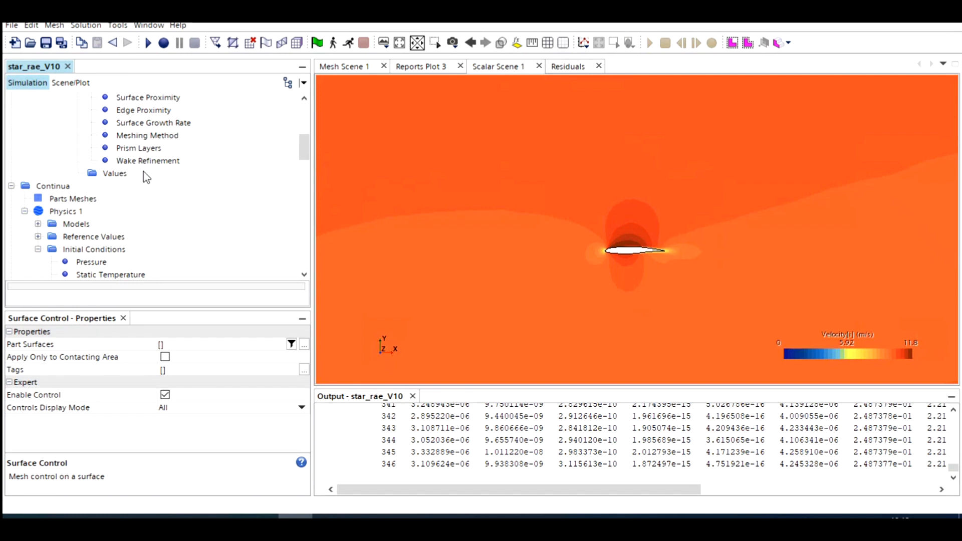
scroll(144, 198, "up", 1)
scroll(125, 186, "up", 3)
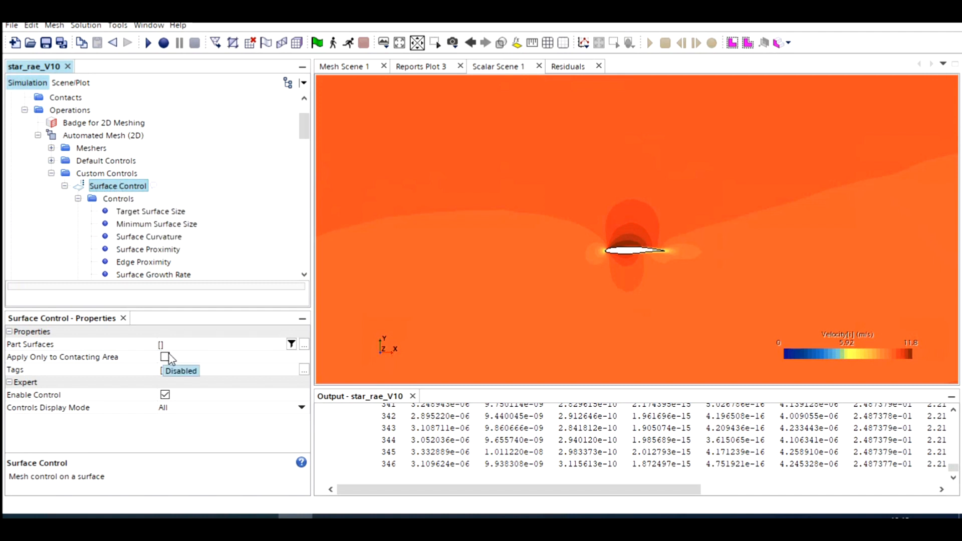
left_click(191, 349)
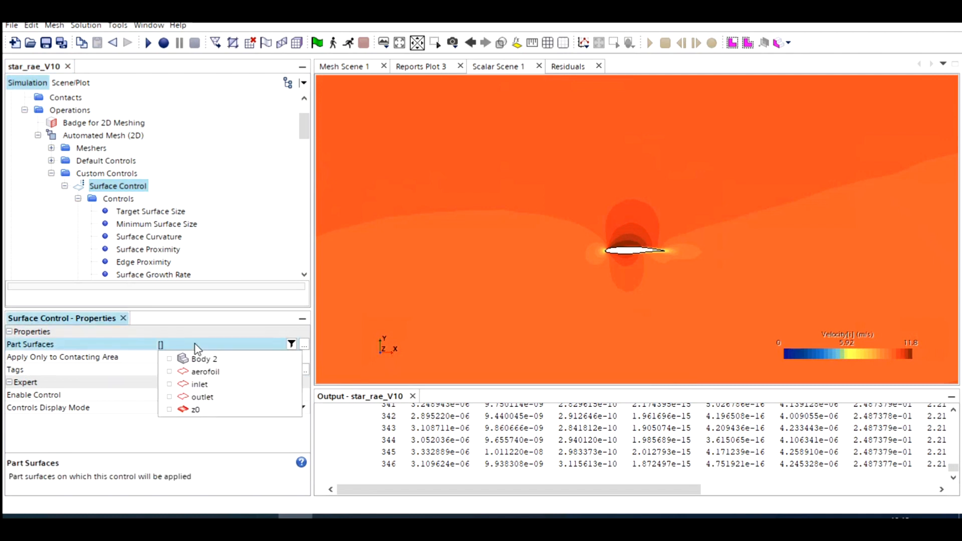
left_click(169, 372)
left_click(119, 185)
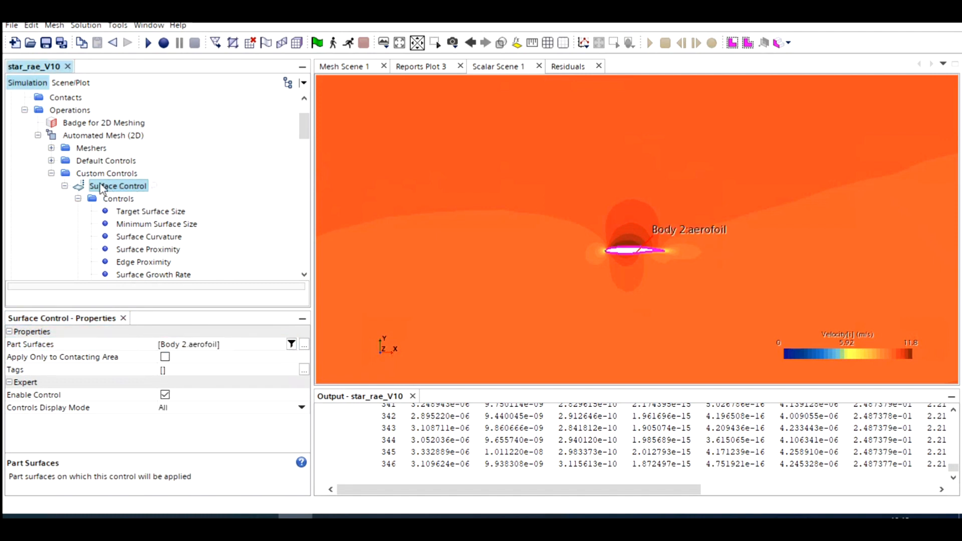
Step: Enable the option to specify wake refinement options for the aerofoil surface control
scroll(126, 206, "down", 1)
scroll(133, 239, "down", 2)
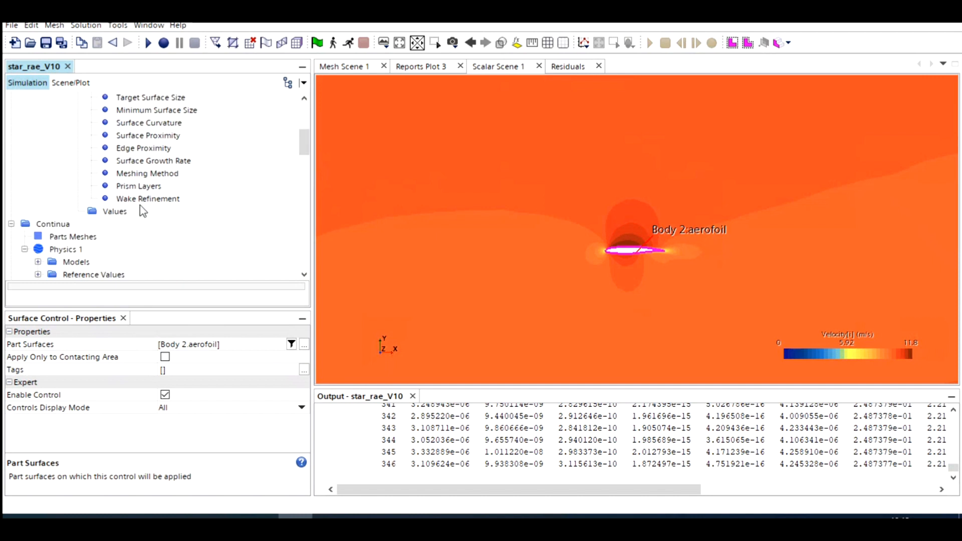
left_click(144, 199)
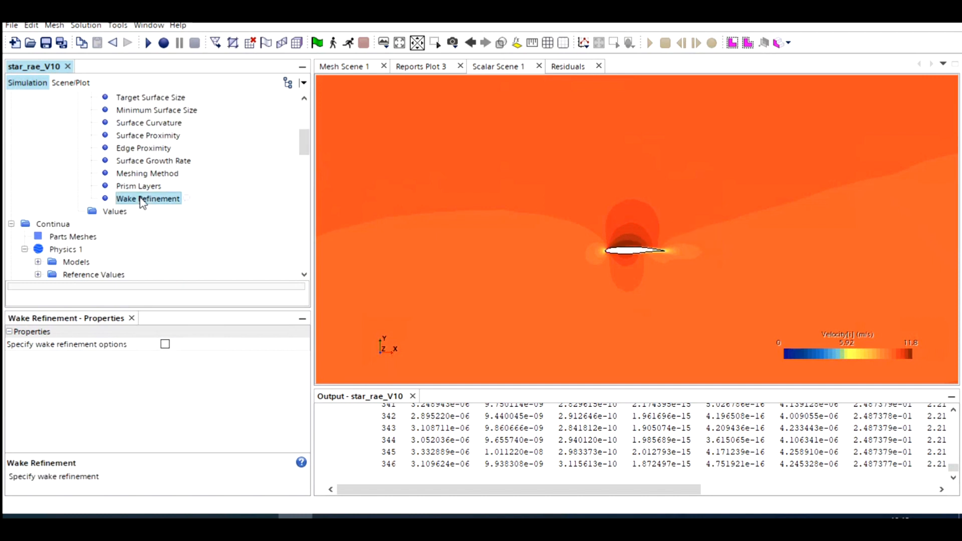
left_click(165, 344)
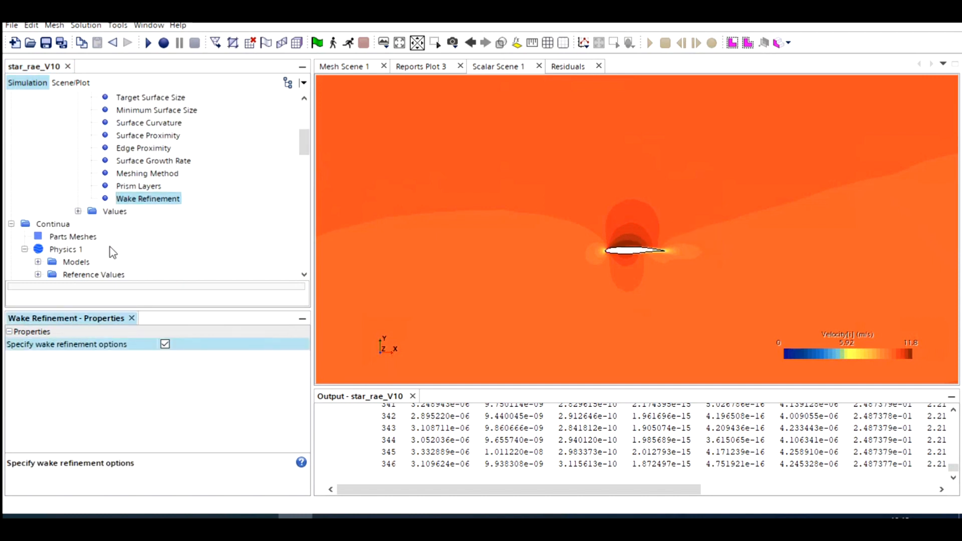
Step: Review the surface control's wake refinement values and set the wake refinement growth rate to 1.5
left_click(78, 211)
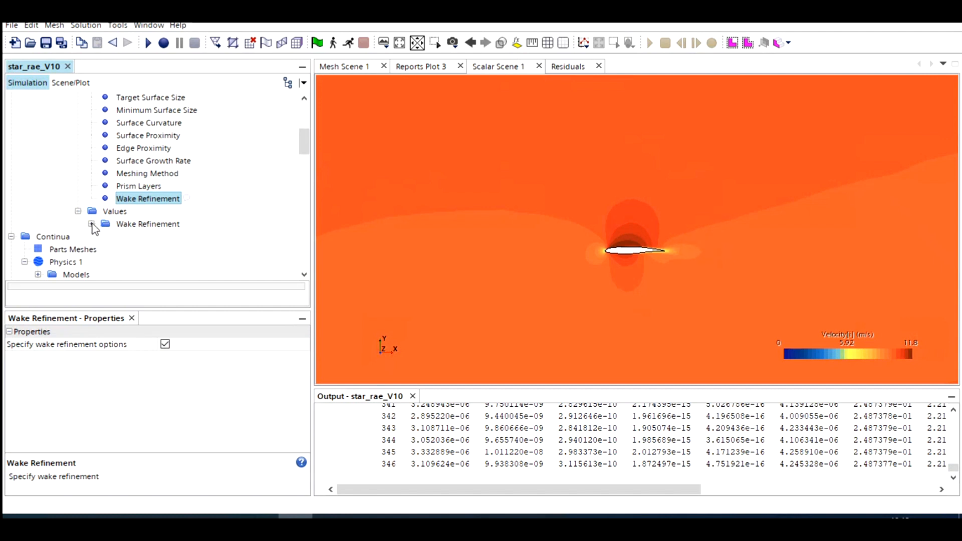
left_click(91, 224)
left_click(145, 224)
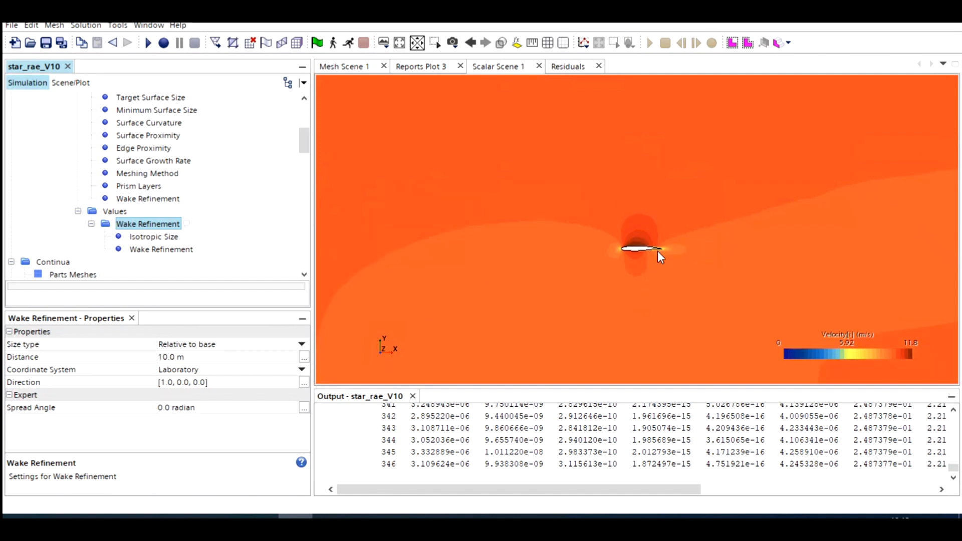
scroll(658, 250, "down", 5)
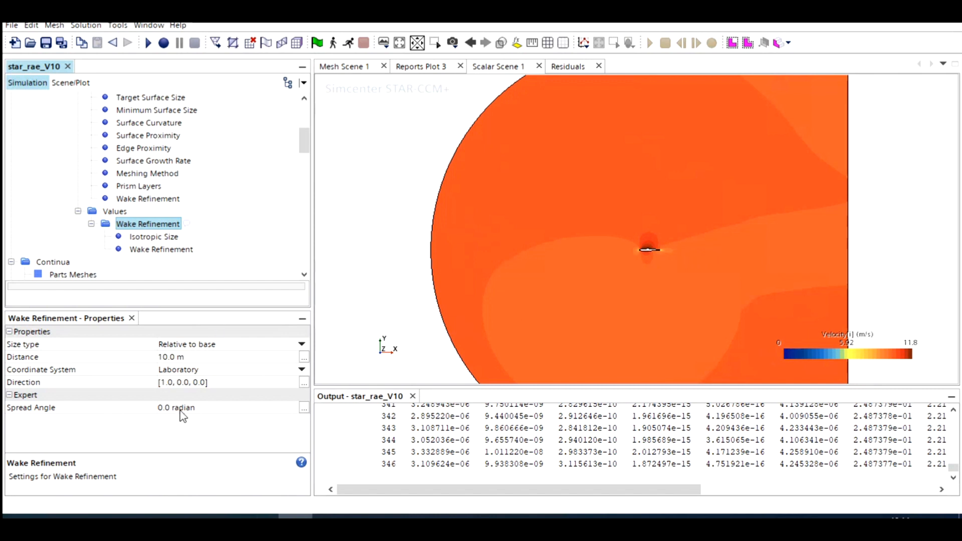
left_click(146, 238)
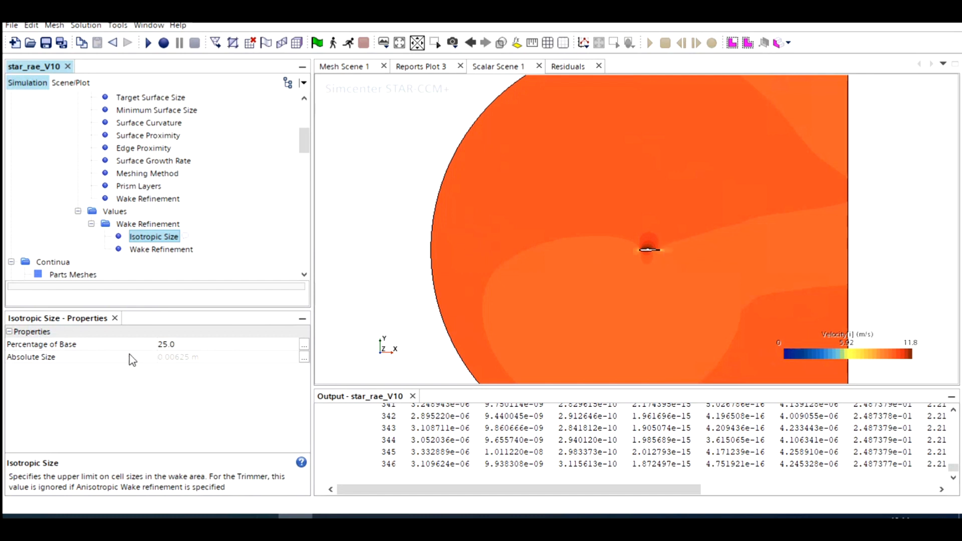
left_click(156, 253)
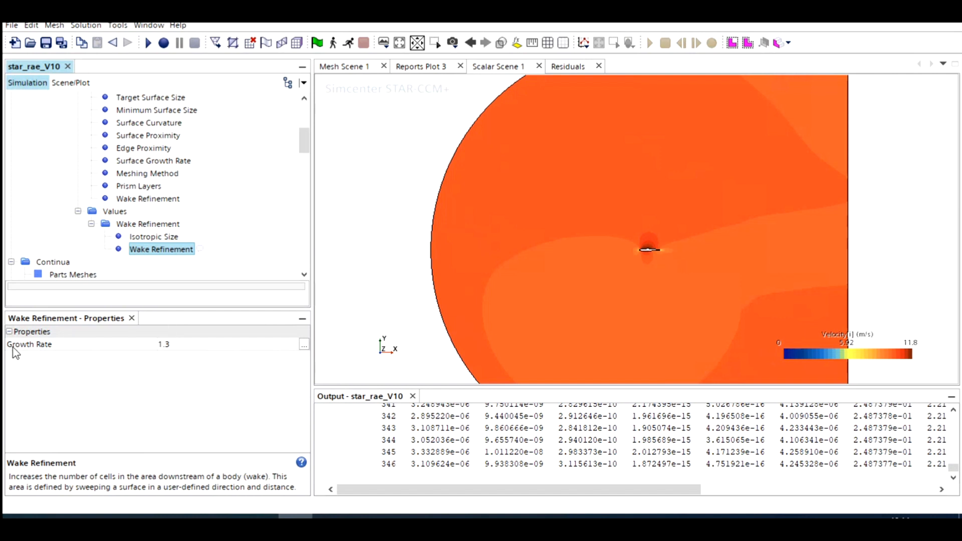
left_click(180, 345)
left_click(179, 346)
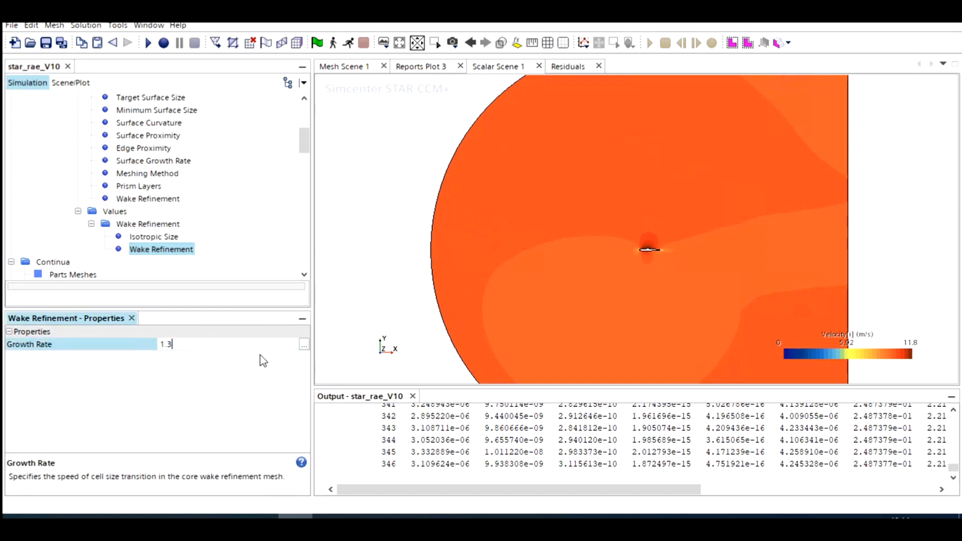
key("BackSpace")
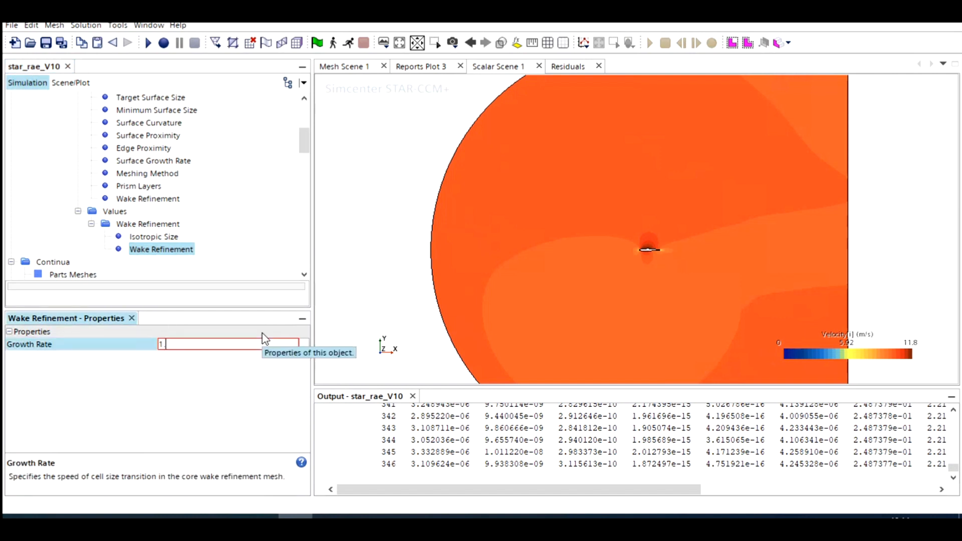
type("5")
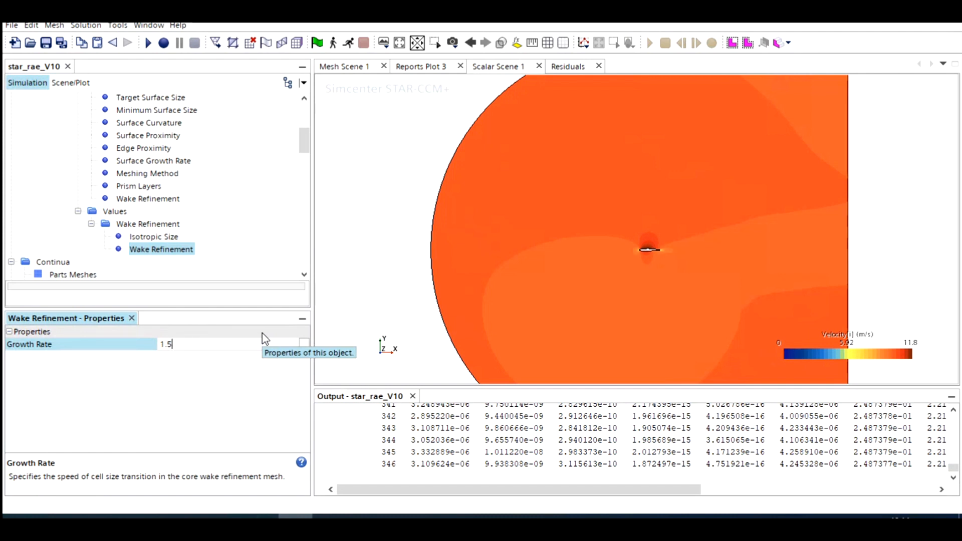
key("Return")
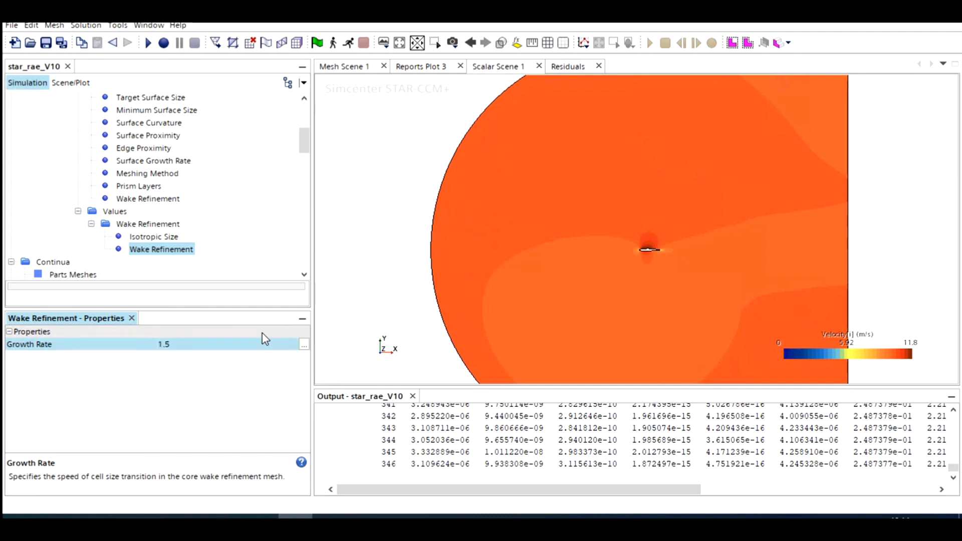
Step: Execute the Automated Mesh (2D) operation and inspect the regenerated mesh in the wake behind the aerofoil
scroll(142, 231, "up", 4)
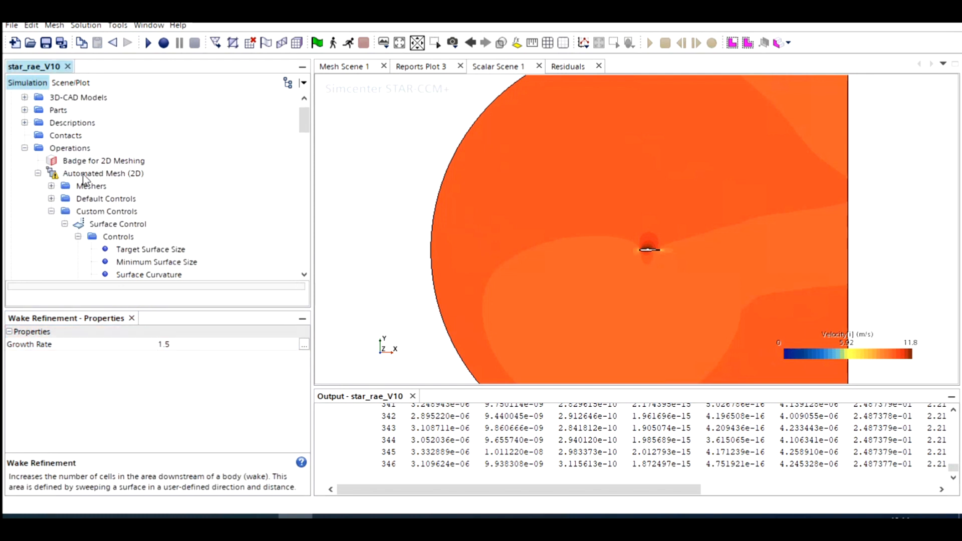
right_click(82, 173)
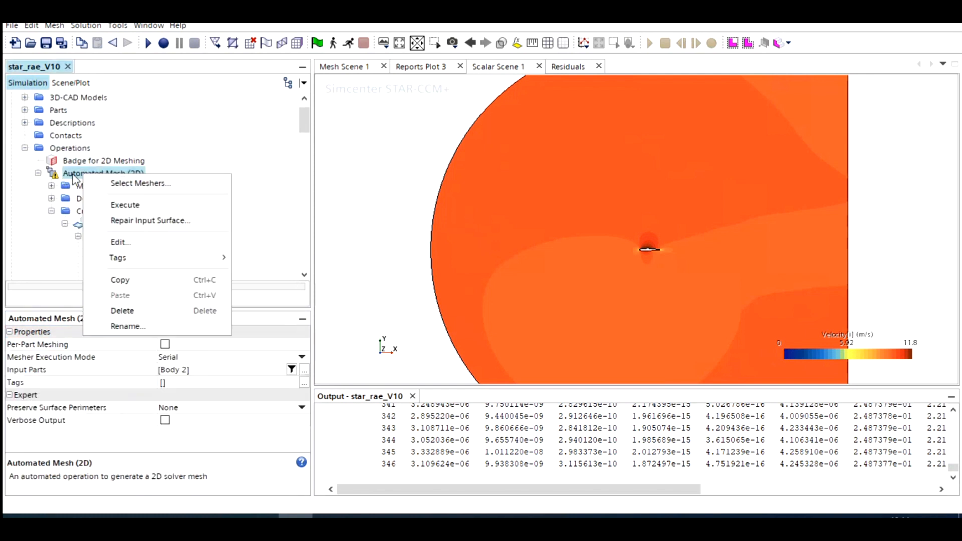
left_click(125, 206)
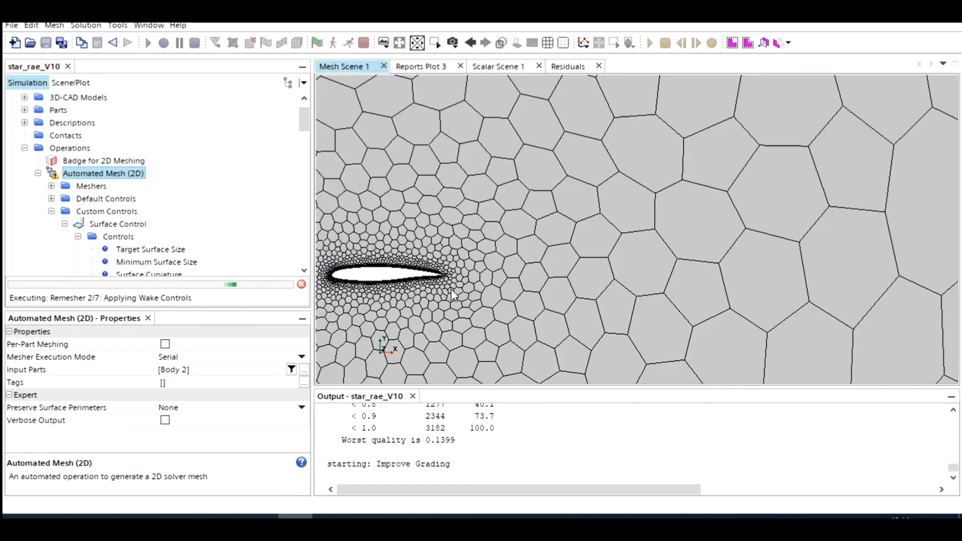
scroll(451, 288, "down", 5)
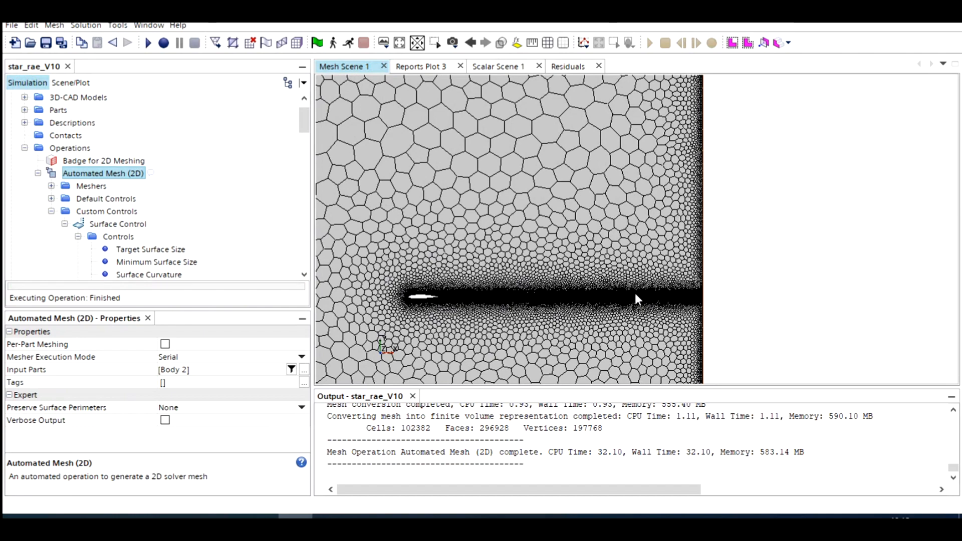
scroll(489, 296, "up", 2)
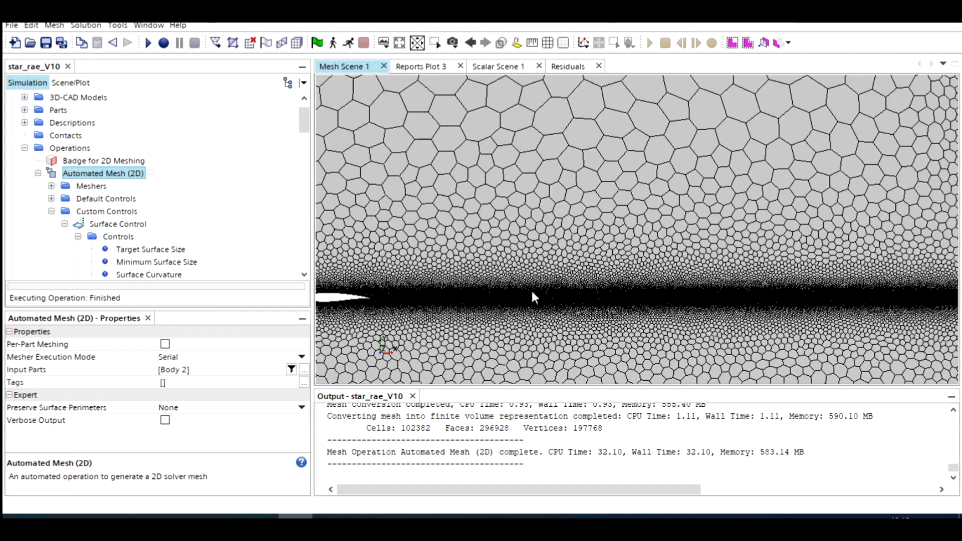
scroll(516, 310, "up", 5)
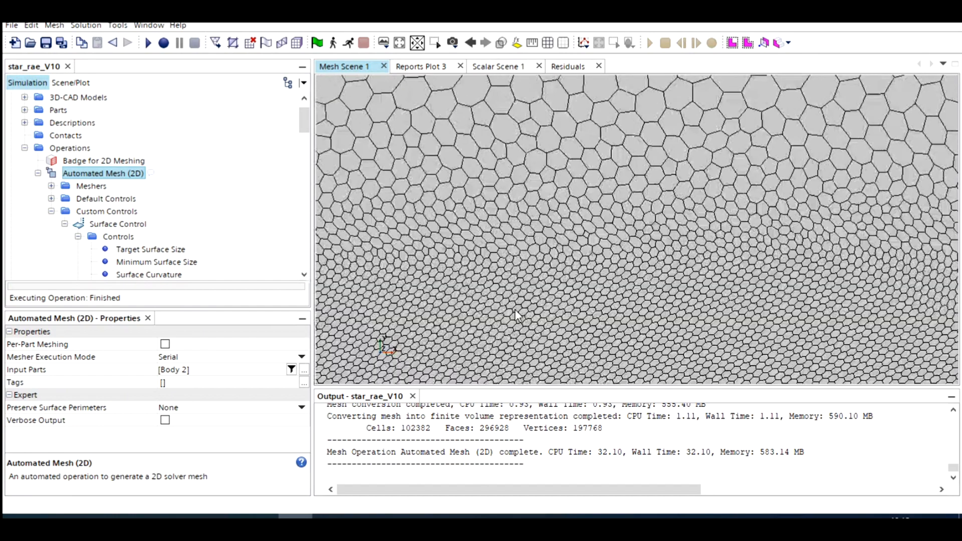
Step: Initialize the solution on the regenerated wake-refined mesh
scroll(515, 307, "down", 6)
scroll(516, 307, "down", 10)
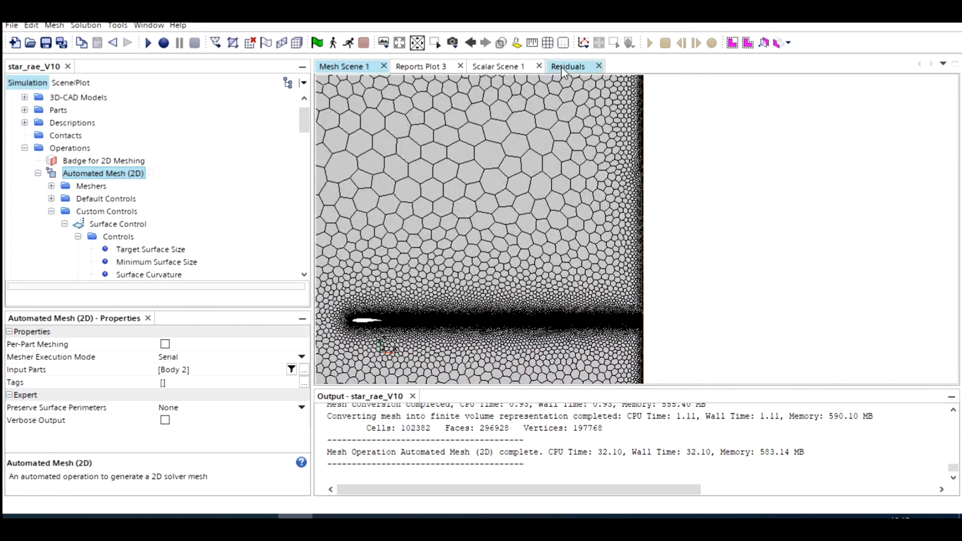
left_click(301, 45)
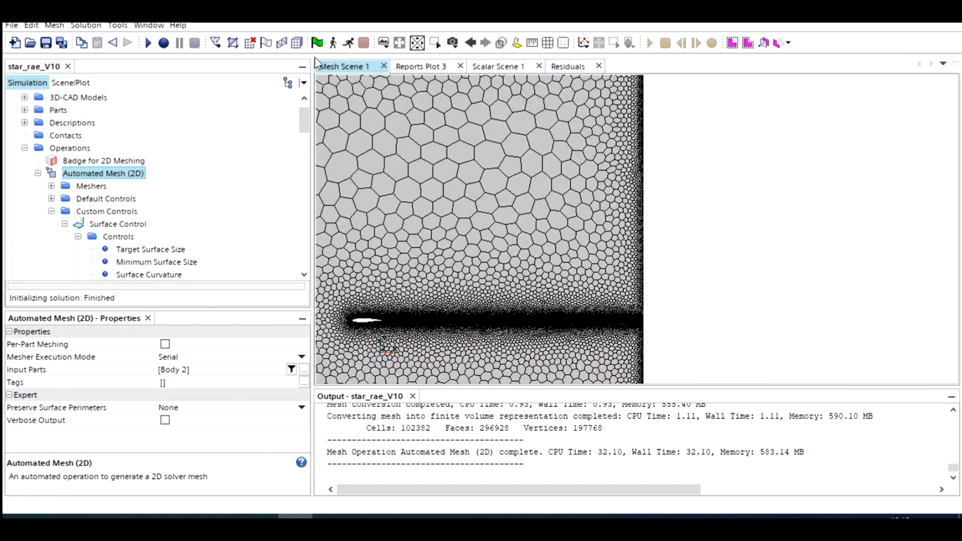
Step: Show the velocity scalar scene and clear the solution's history and fields without resetting the mesh
left_click(500, 68)
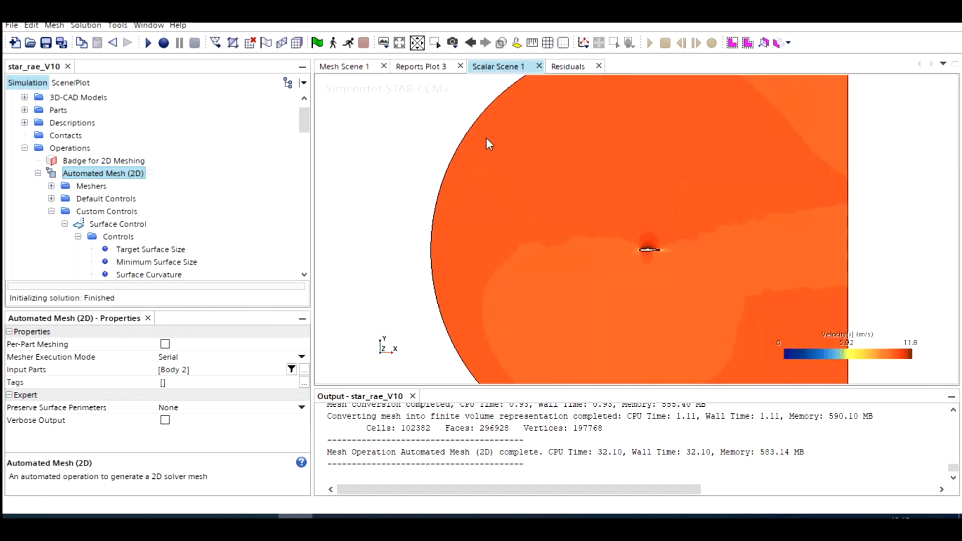
left_click(86, 25)
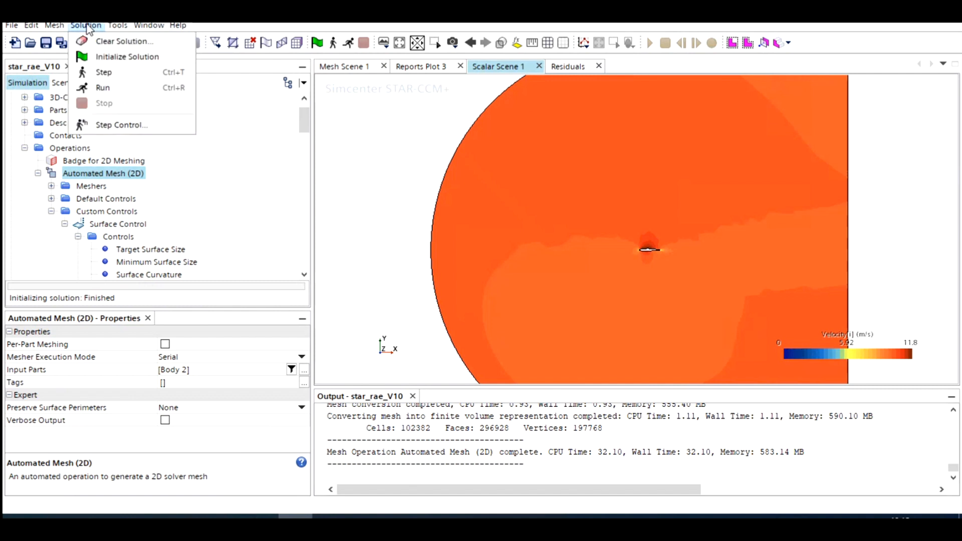
left_click(111, 43)
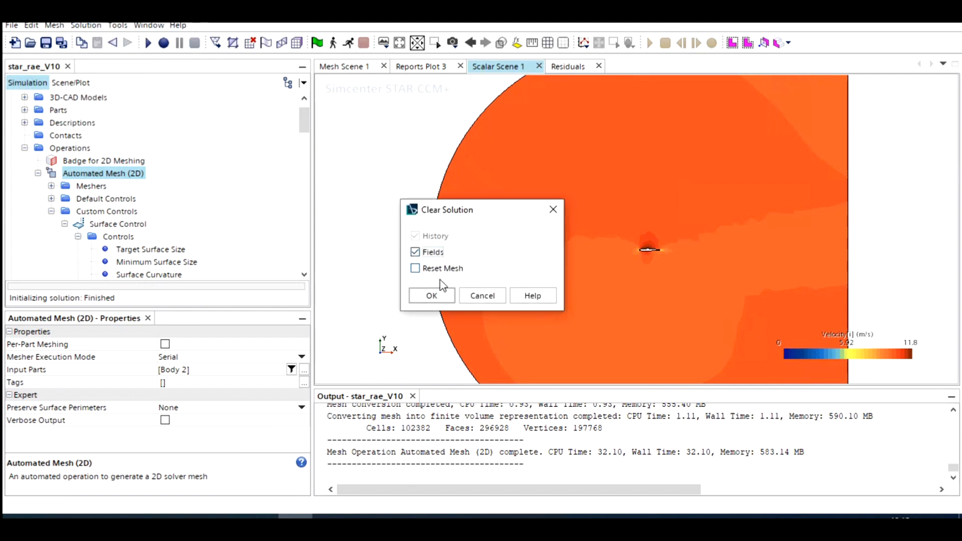
left_click(431, 296)
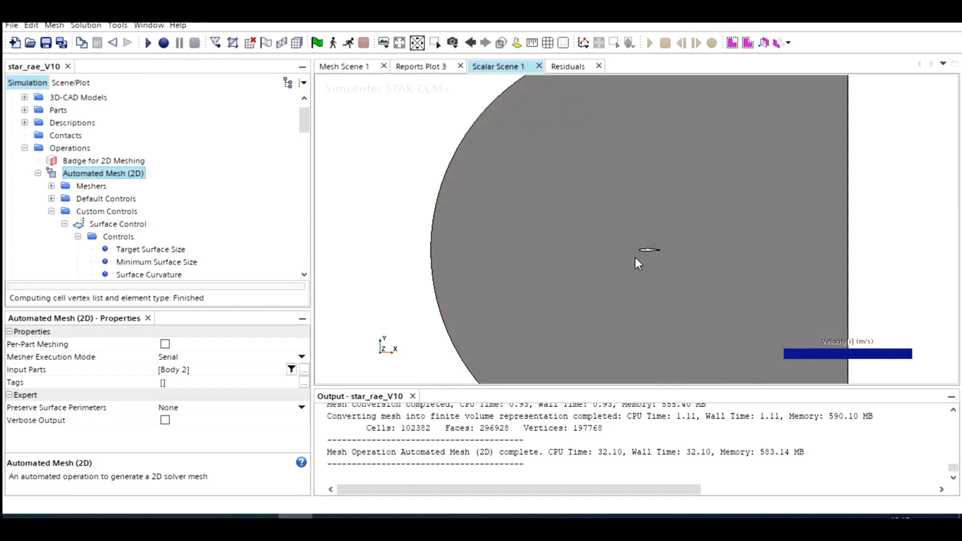
Step: Initialize the cleared solution and run the solver, showing the velocity field close up around the aerofoil
left_click(318, 43)
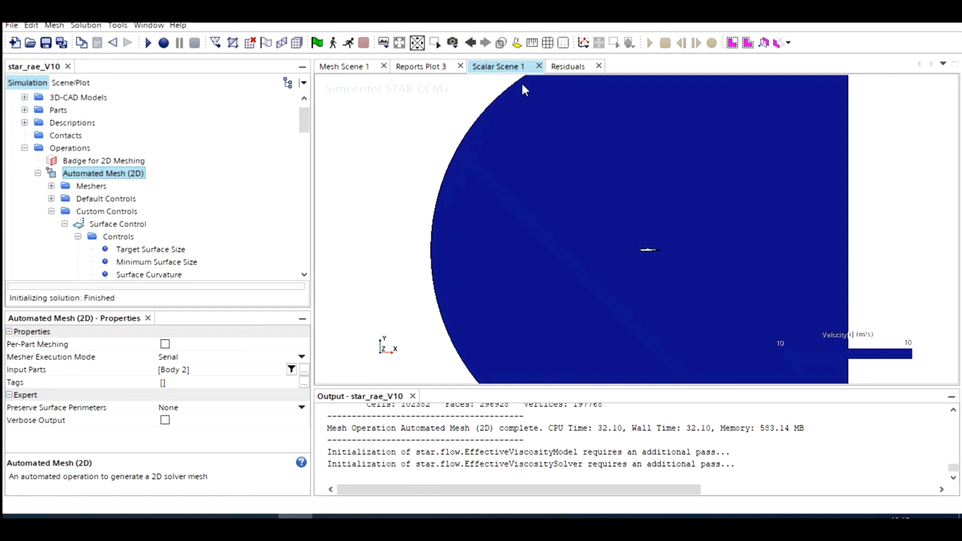
left_click(350, 43)
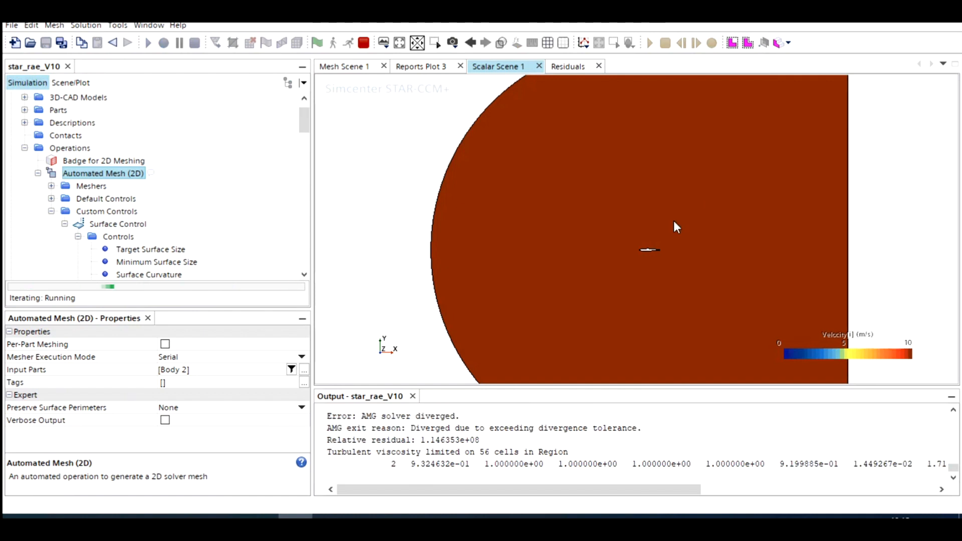
scroll(674, 222, "up", 10)
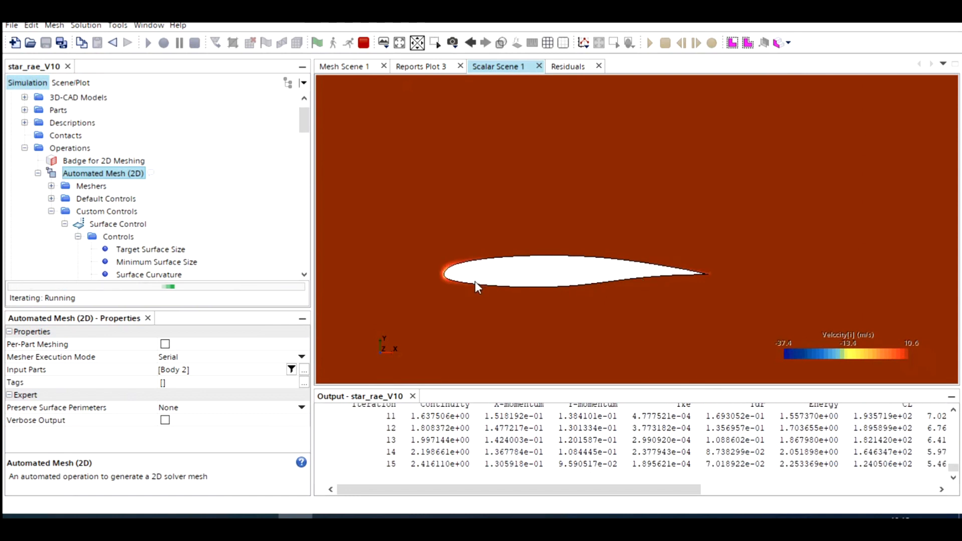
left_click(24, 148)
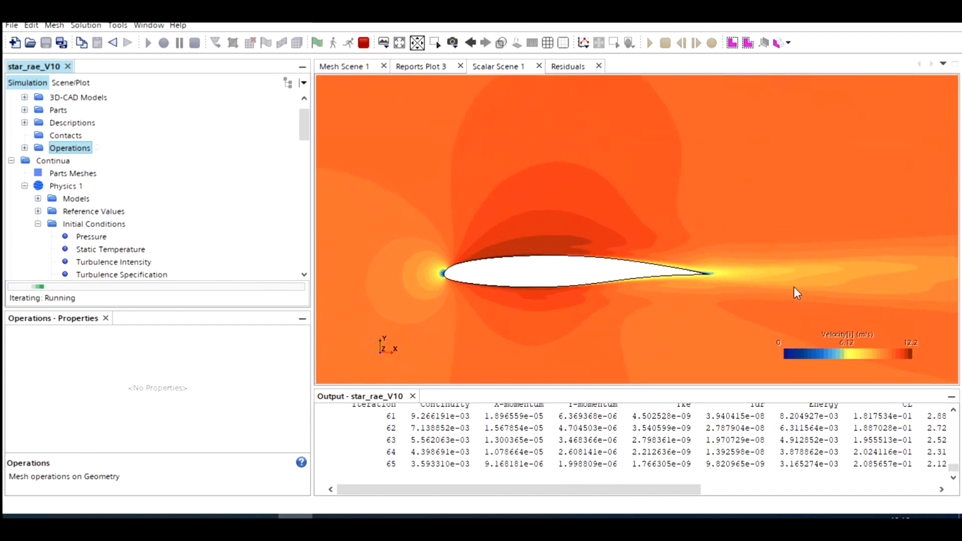
Step: Examine how the velocity contours develop around the aerofoil and in its wake while the solver iterates
scroll(786, 294, "down", 10)
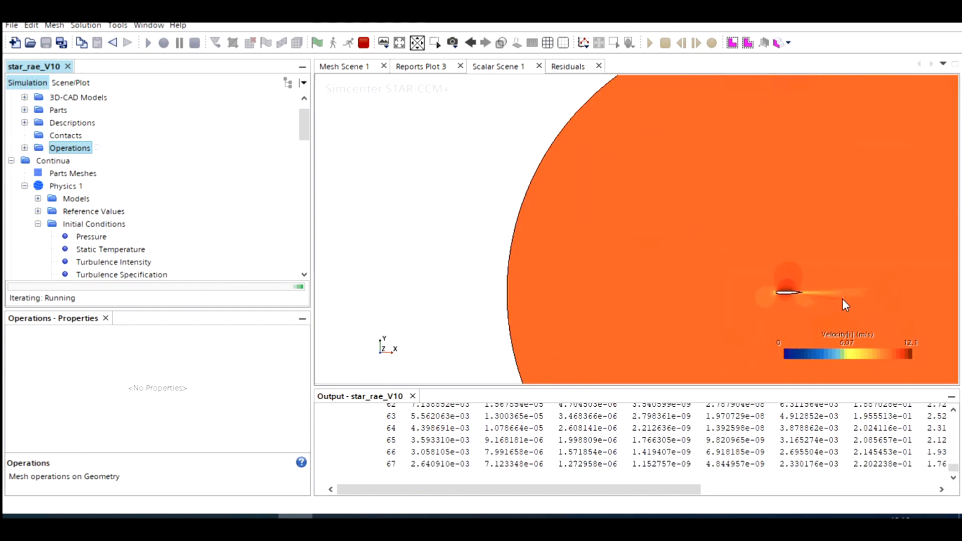
scroll(808, 295, "up", 3)
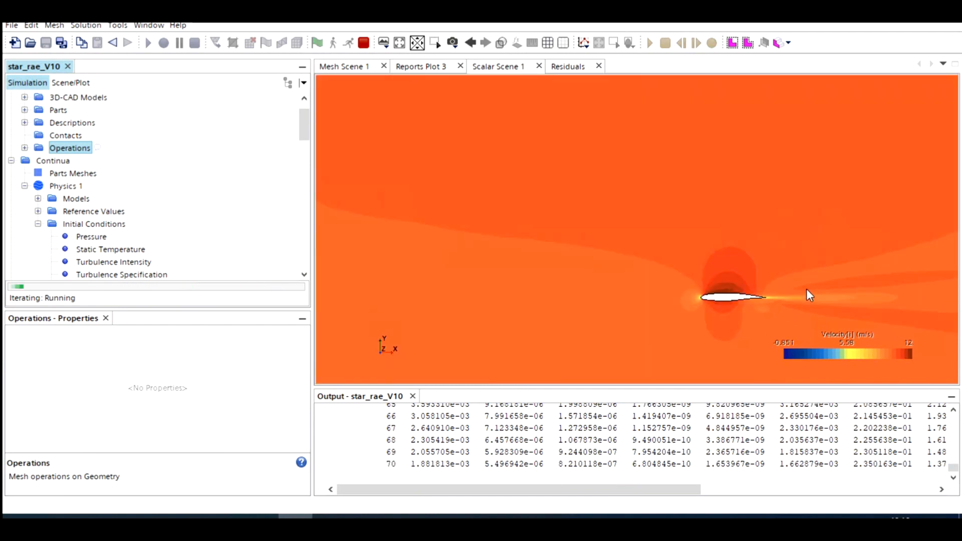
scroll(804, 288, "up", 3)
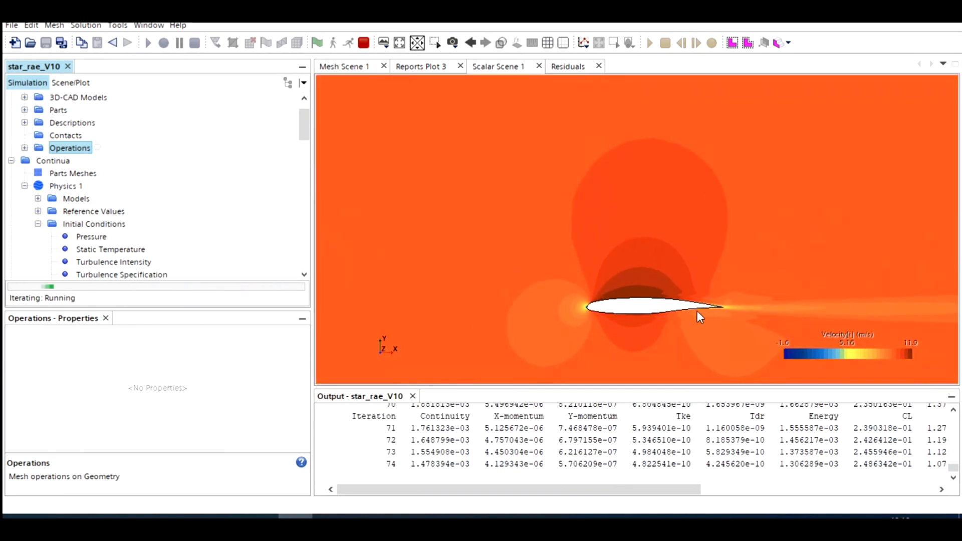
scroll(691, 313, "down", 2)
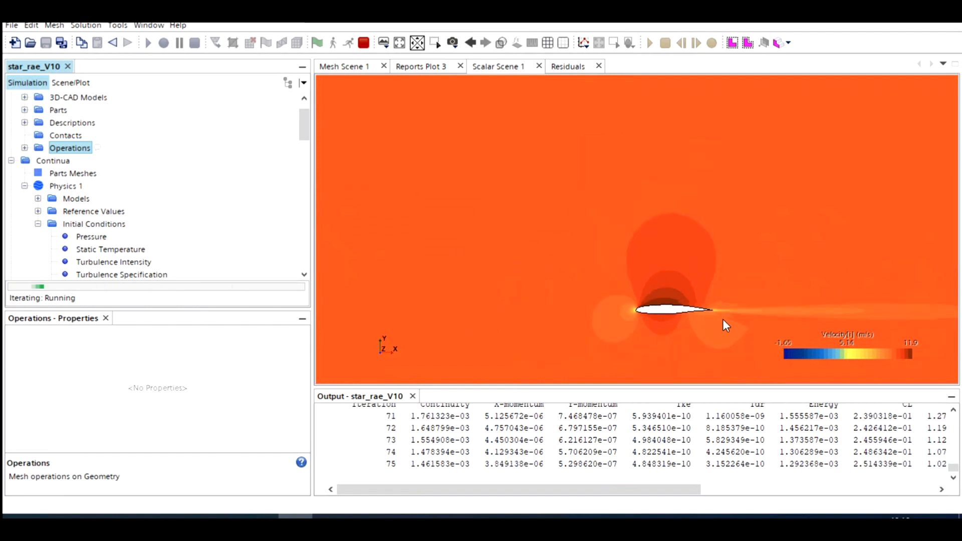
scroll(722, 318, "down", 2)
scroll(826, 319, "down", 1)
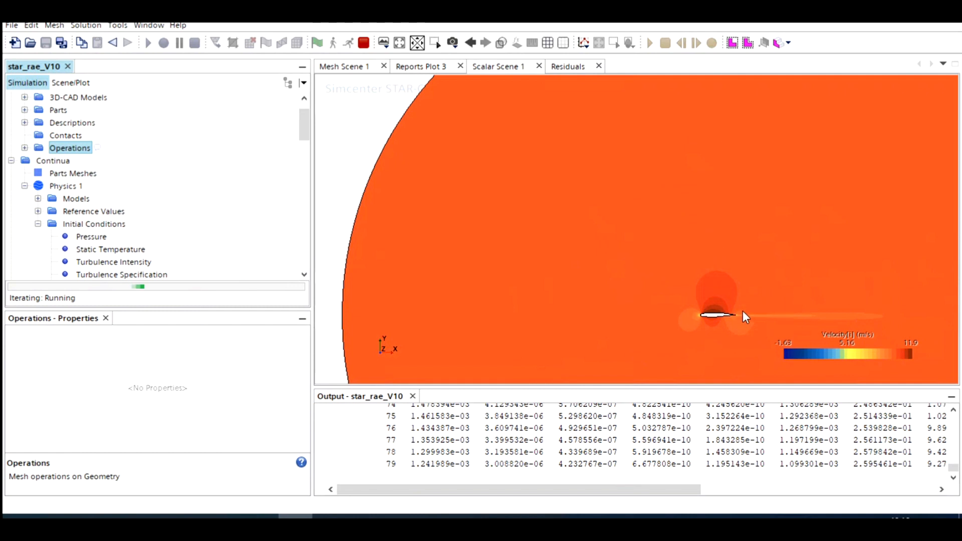
scroll(738, 306, "up", 5)
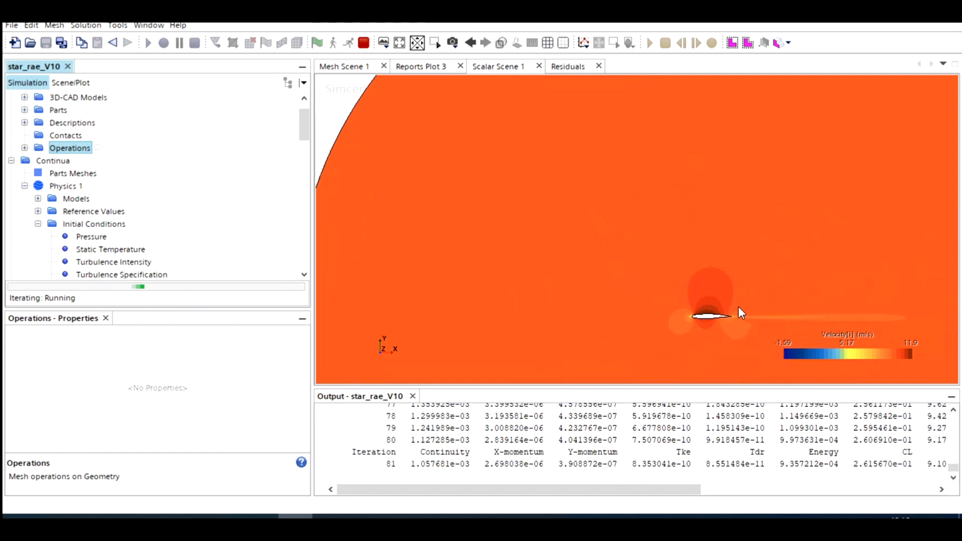
scroll(665, 346, "up", 1)
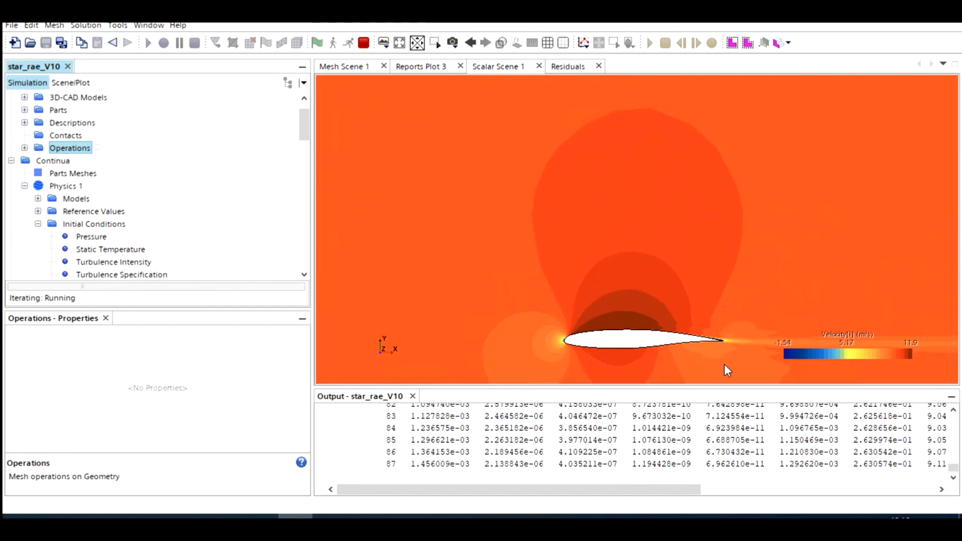
scroll(723, 363, "down", 1)
scroll(736, 366, "up", 3)
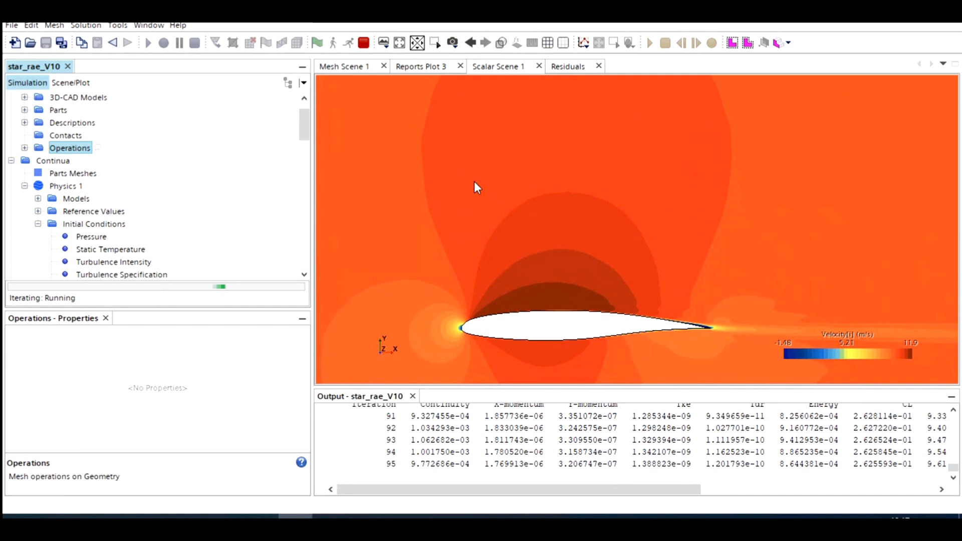
Step: Compare the refined wake region in the mesh scene with the velocity wake extending from the trailing edge towards the outlet
left_click(348, 65)
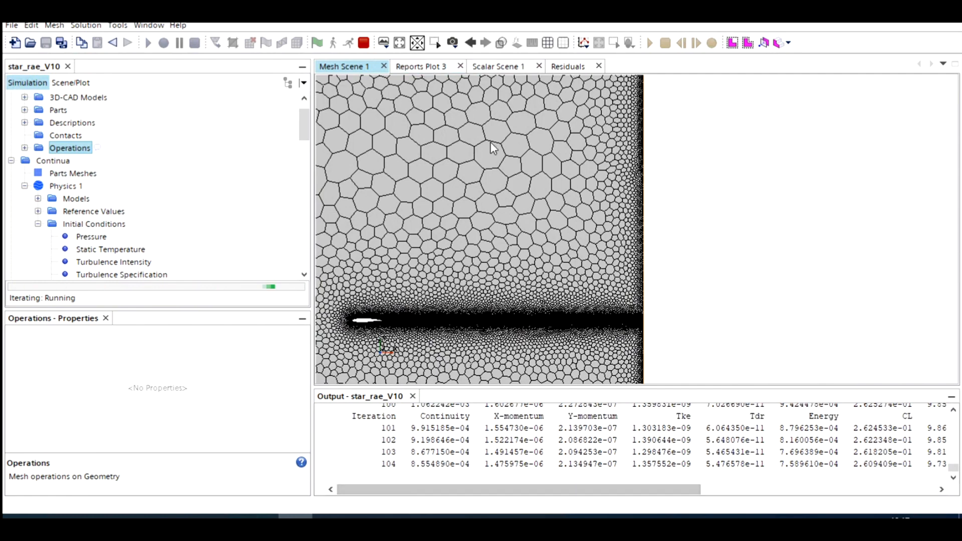
left_click(495, 66)
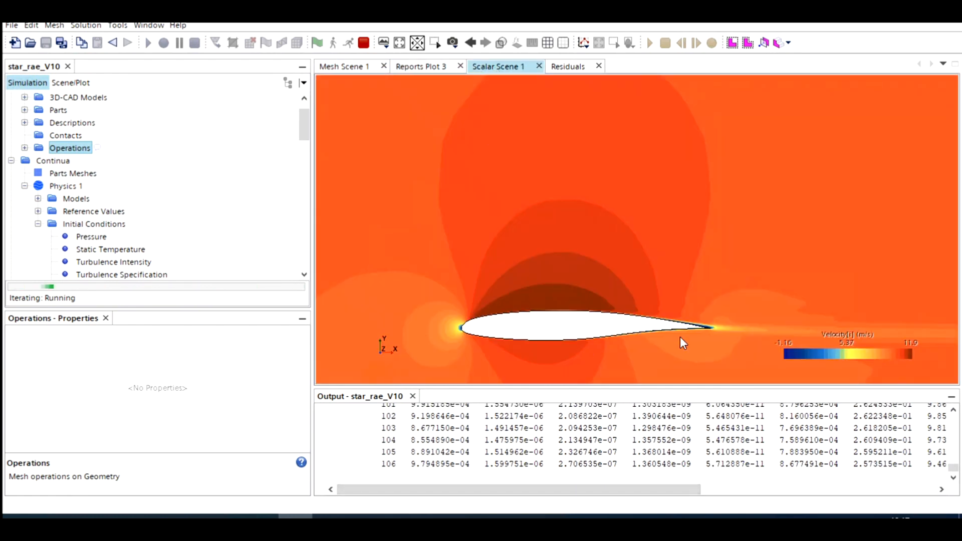
scroll(680, 336, "down", 6)
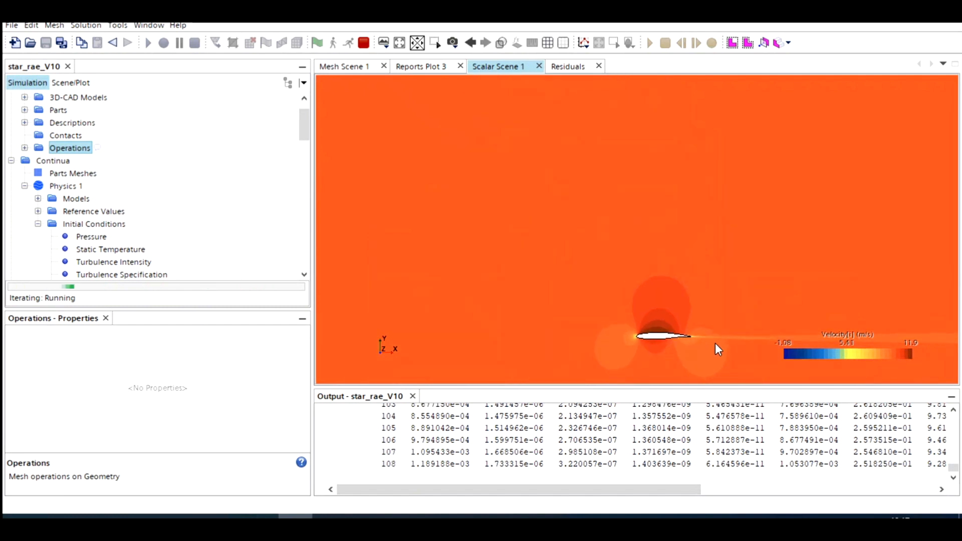
scroll(715, 344, "down", 4)
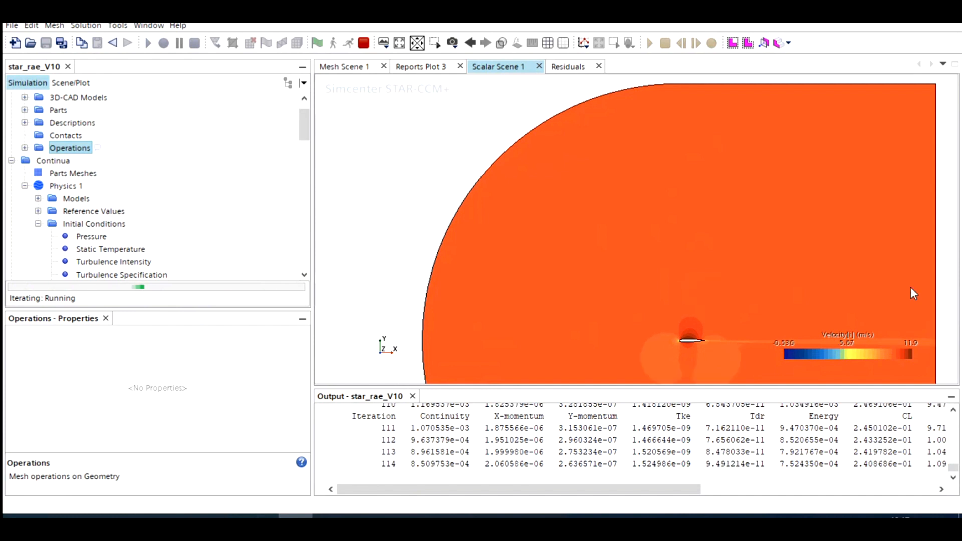
scroll(867, 341, "up", 3)
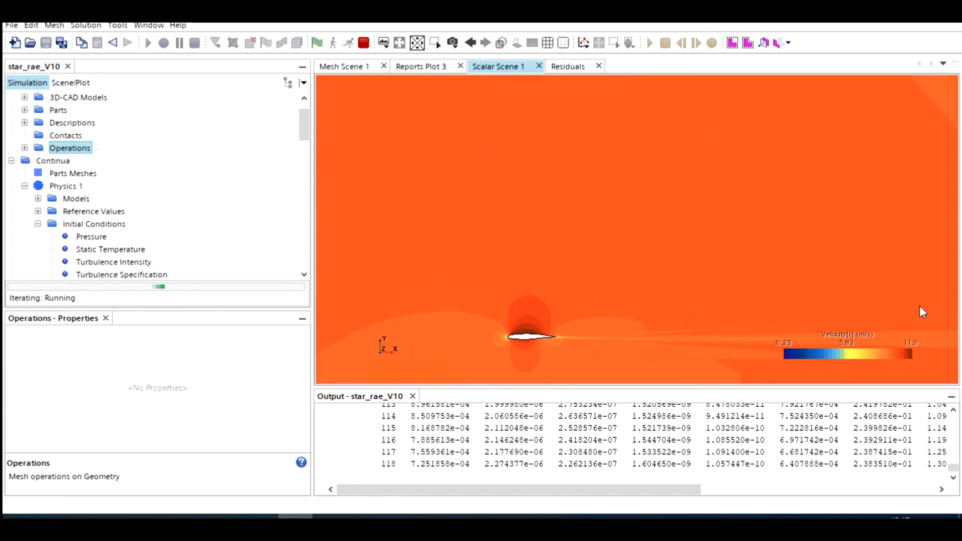
scroll(915, 331, "down", 1)
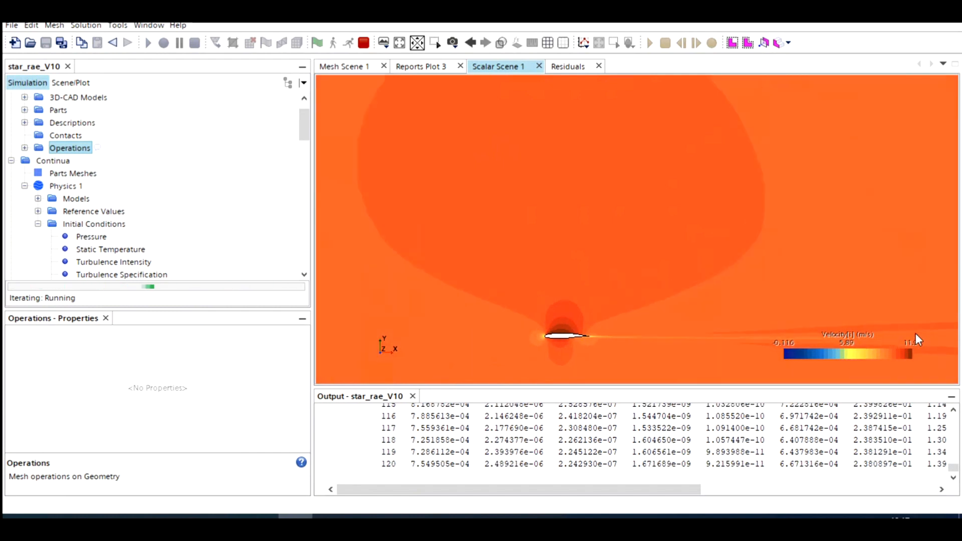
scroll(921, 333, "down", 3)
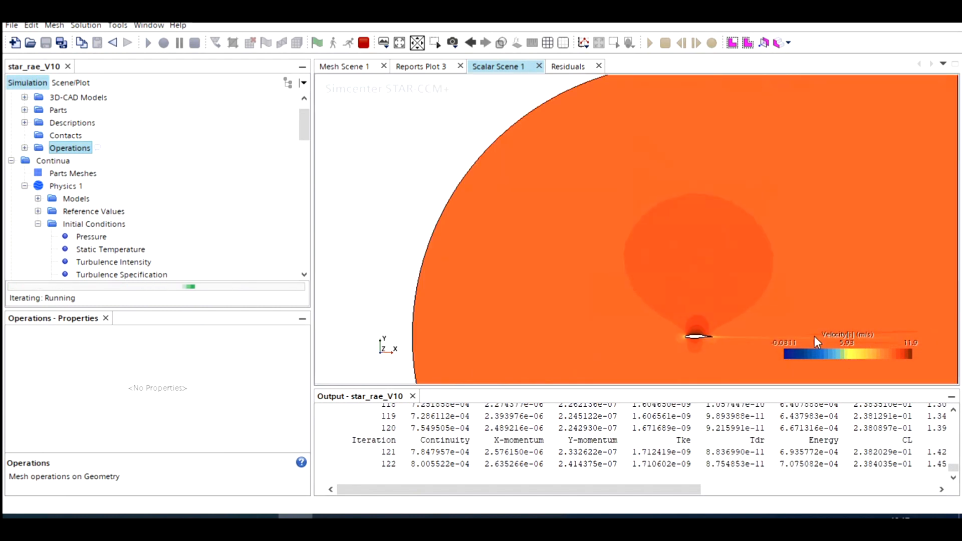
scroll(814, 337, "up", 2)
scroll(651, 349, "up", 8)
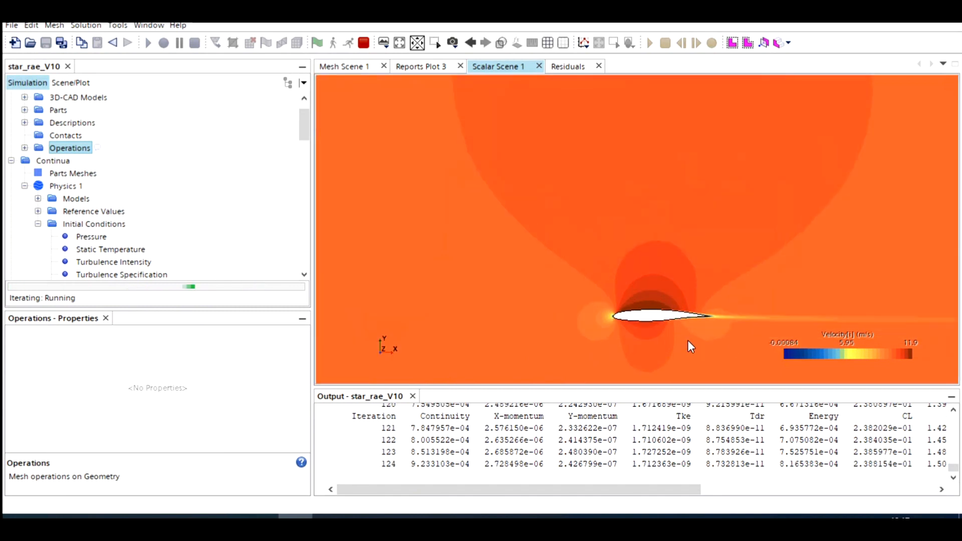
scroll(694, 307, "up", 3)
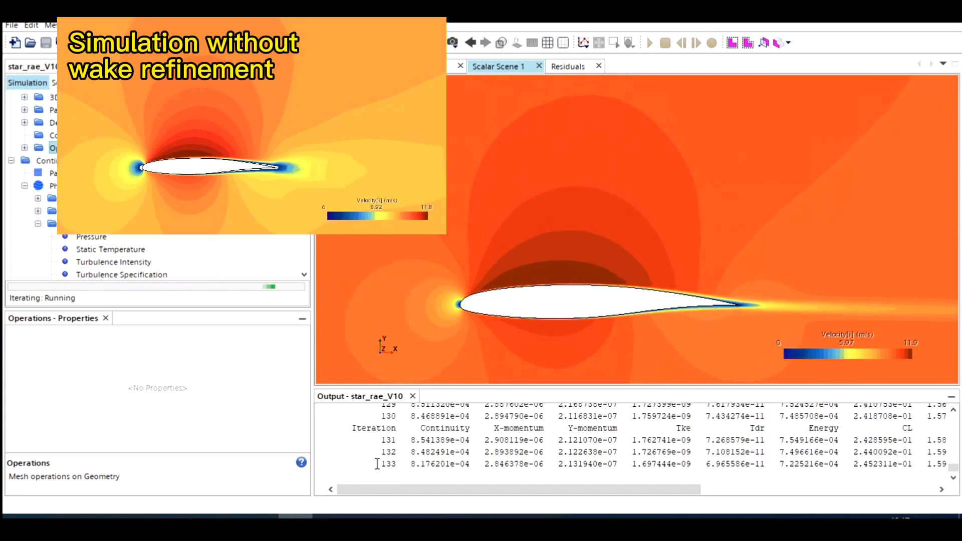
Step: Frame the aerofoil with its near wake in the velocity scene and stop the solver run
scroll(538, 320, "down", 3)
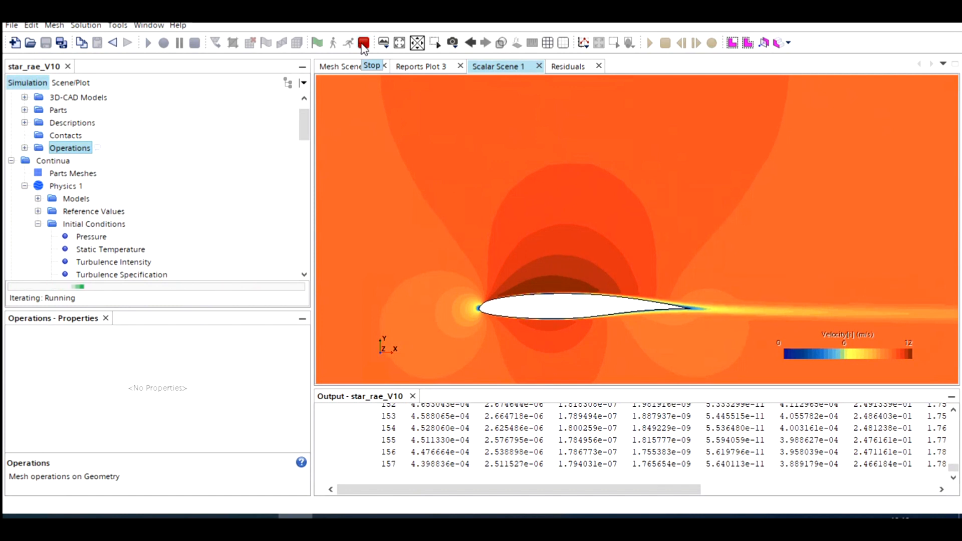
left_click(364, 44)
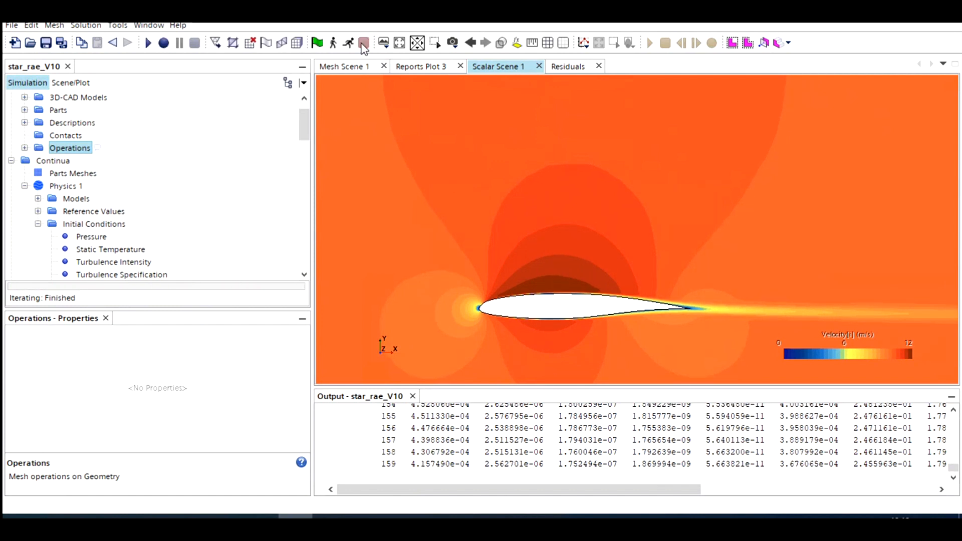